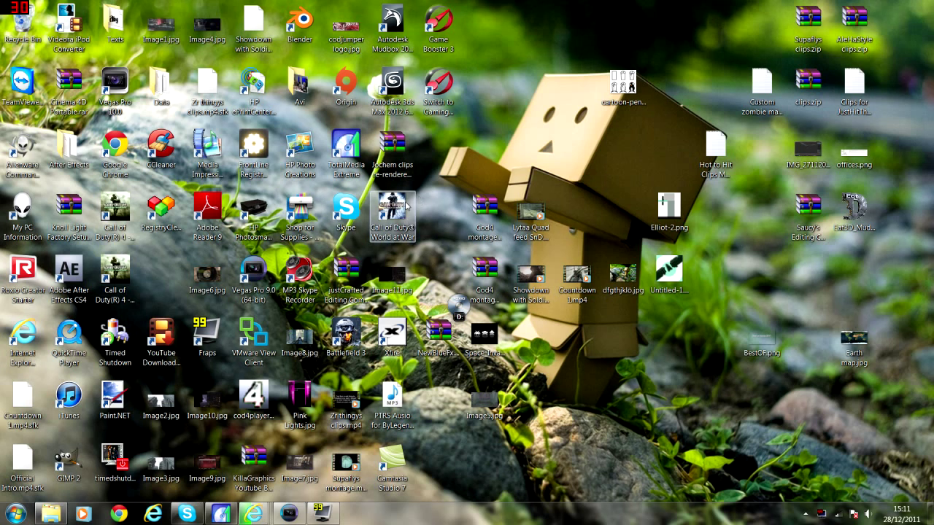
- Bring the browser back up on the CustomCoD Nazi Zombie Maps download list
mouse_move(252, 514)
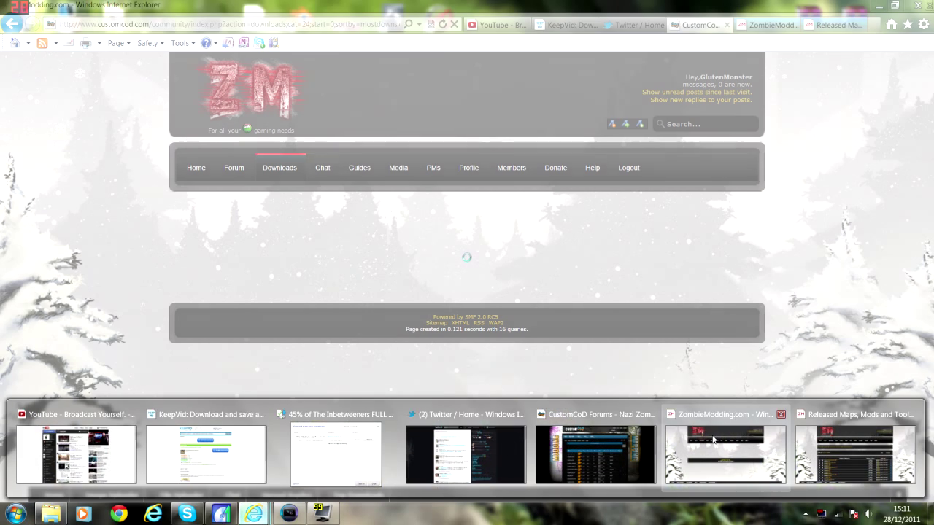
click(577, 452)
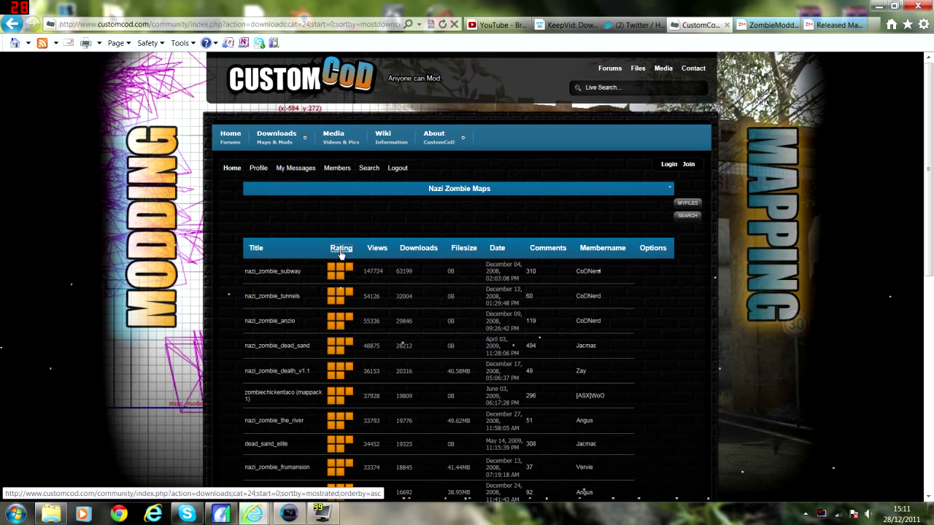
- Sort the CustomCoD map list by rating, then by most downloads, then view ZombieModding's Released Maps board
click(341, 251)
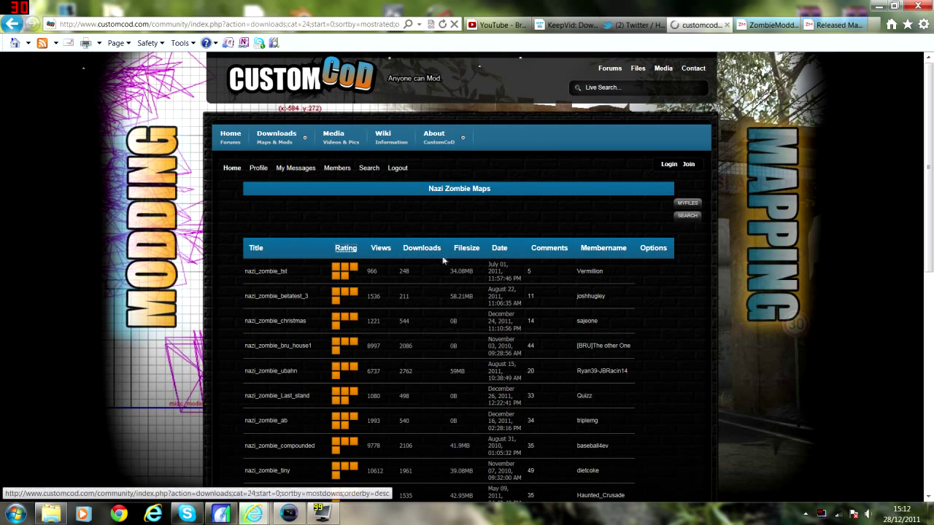
click(345, 249)
click(422, 250)
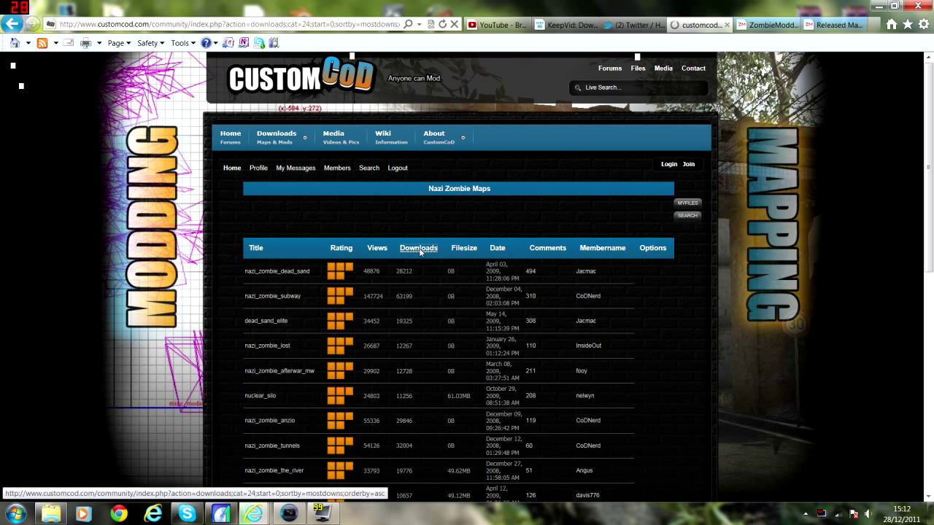
click(832, 24)
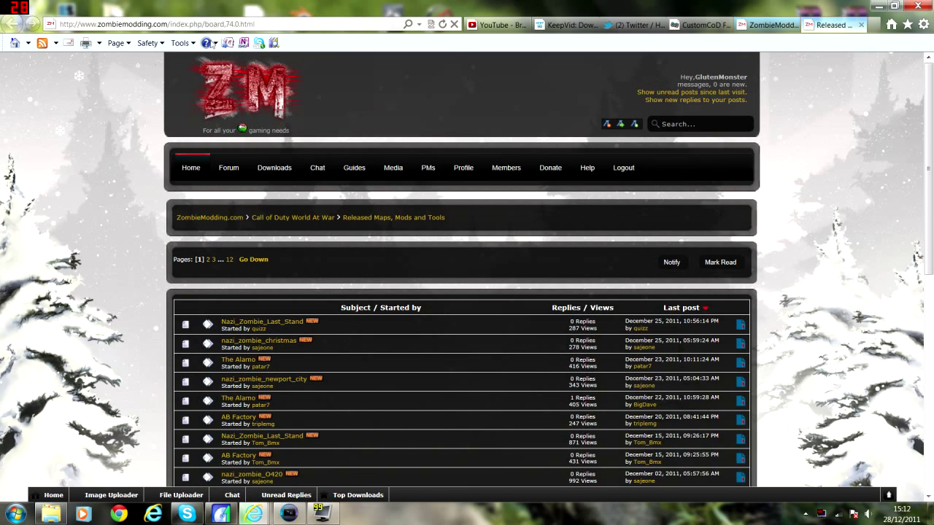
scroll(411, 318, down, 10)
scroll(411, 319, up, 6)
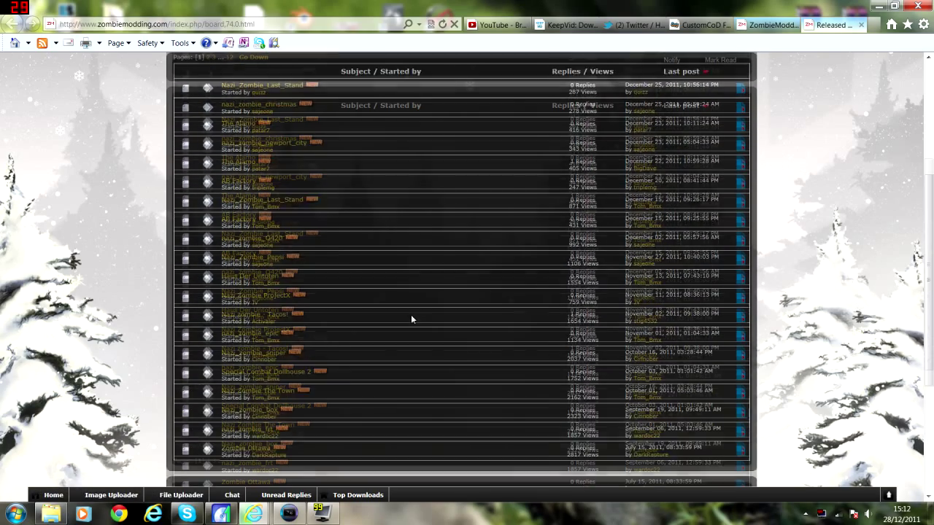
scroll(411, 318, down, 3)
scroll(773, 211, up, 2)
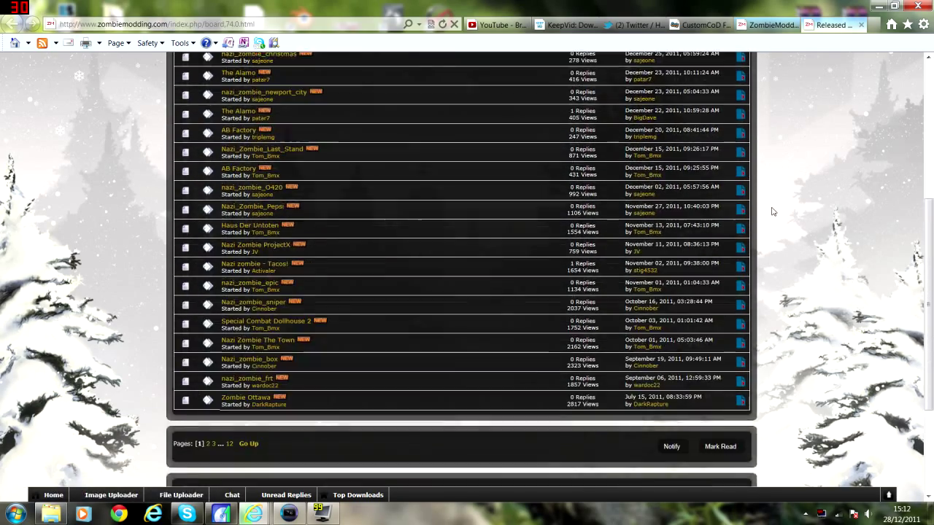
scroll(773, 211, up, 5)
scroll(573, 310, down, 8)
scroll(573, 310, up, 8)
scroll(573, 310, down, 2)
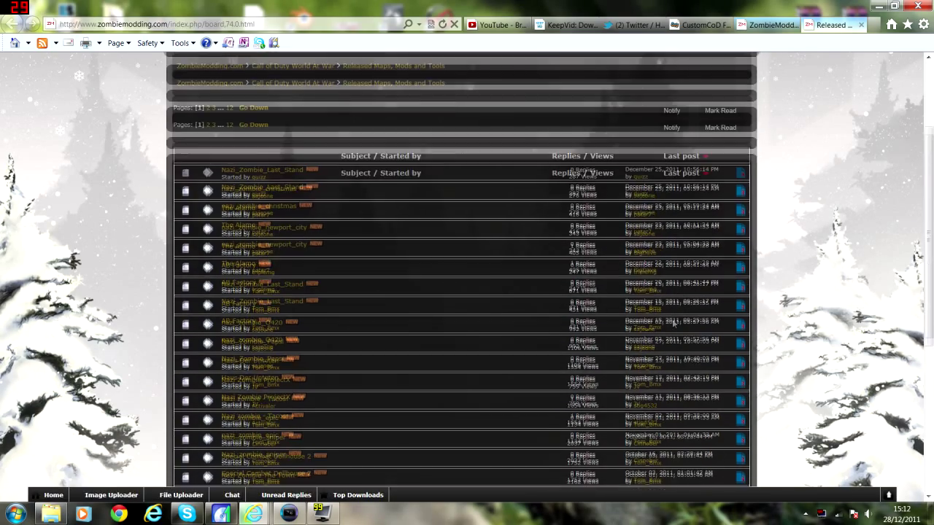
scroll(675, 327, up, 3)
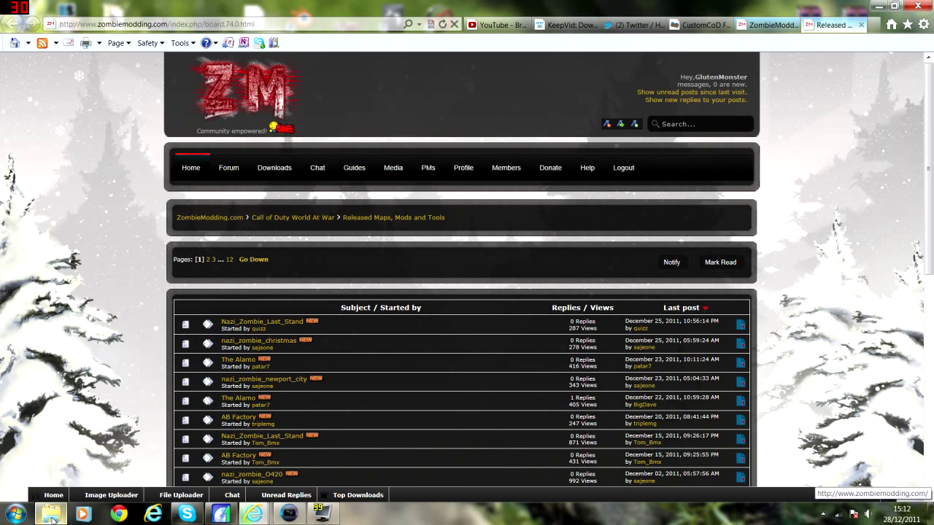
- Switch to the Custom Maps folder and point out the map zips and nazi_zombie_WarZone.exe
click(51, 514)
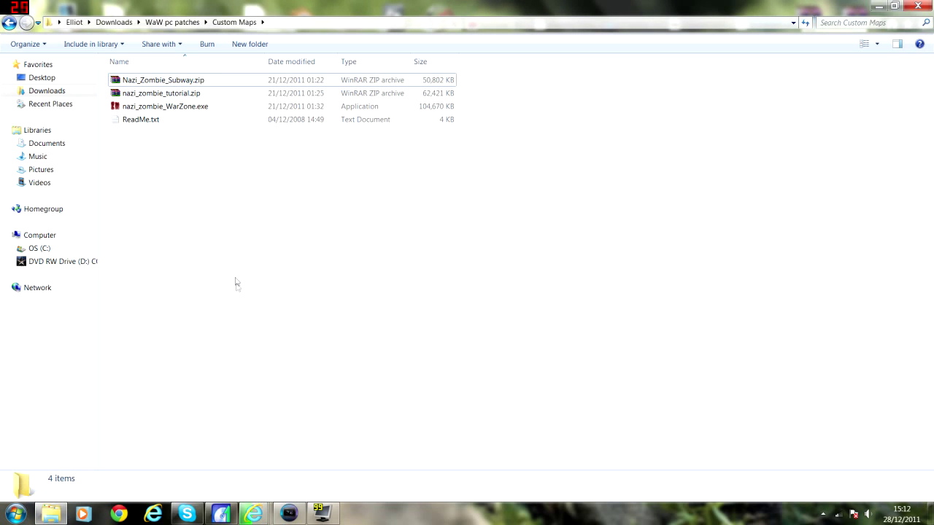
click(168, 106)
click(168, 81)
click(186, 167)
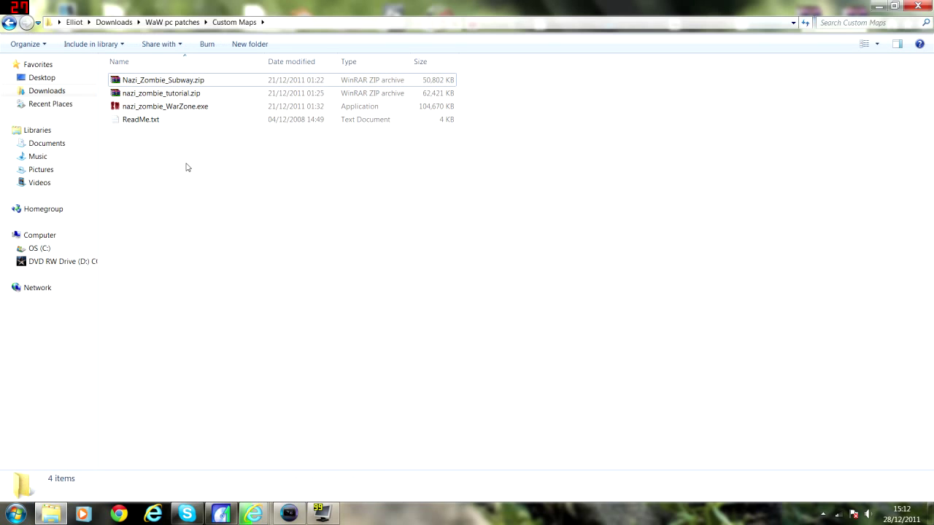
click(168, 106)
click(162, 179)
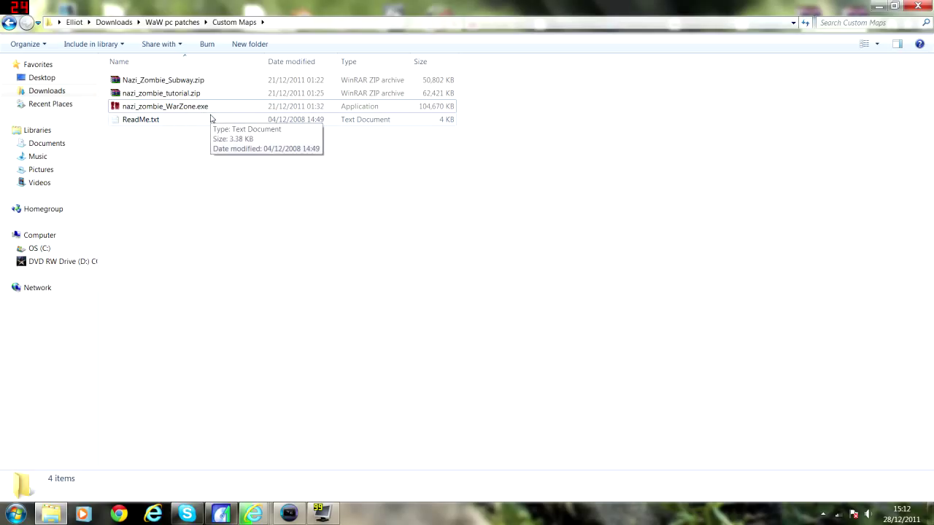
click(198, 107)
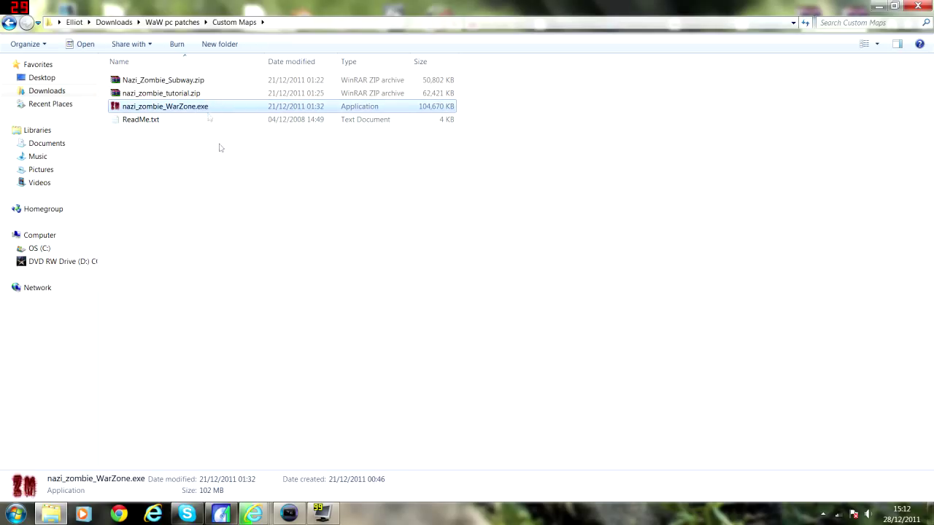
- Launch the WarZone installer, allow it to run, then cancel its setup
double_click(179, 112)
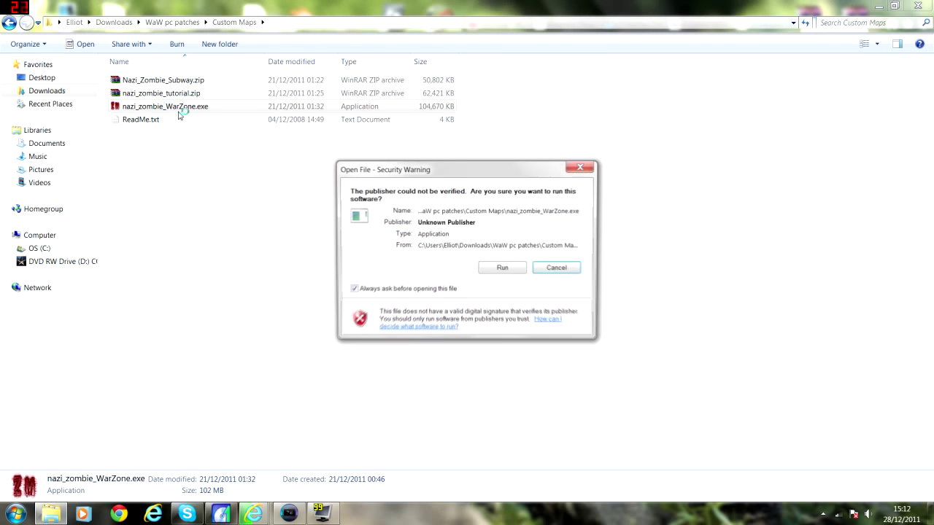
click(534, 265)
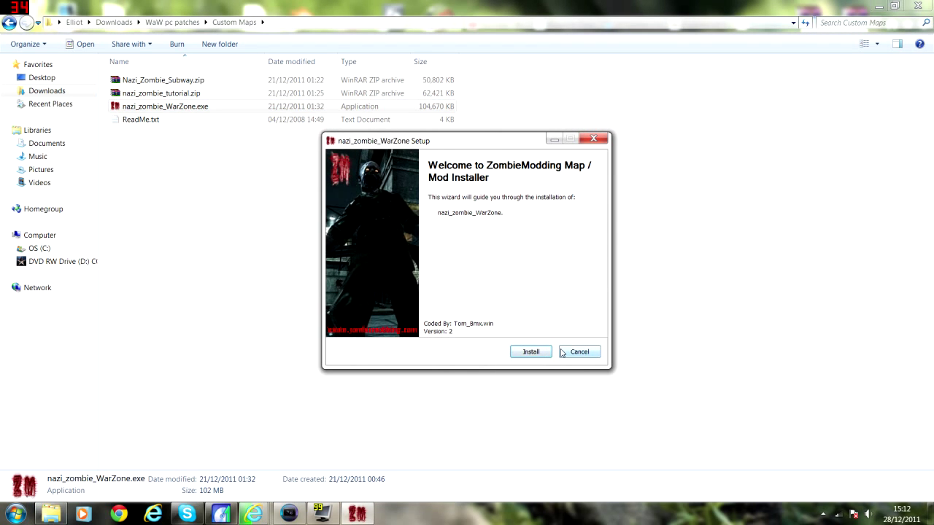
click(563, 352)
click(185, 274)
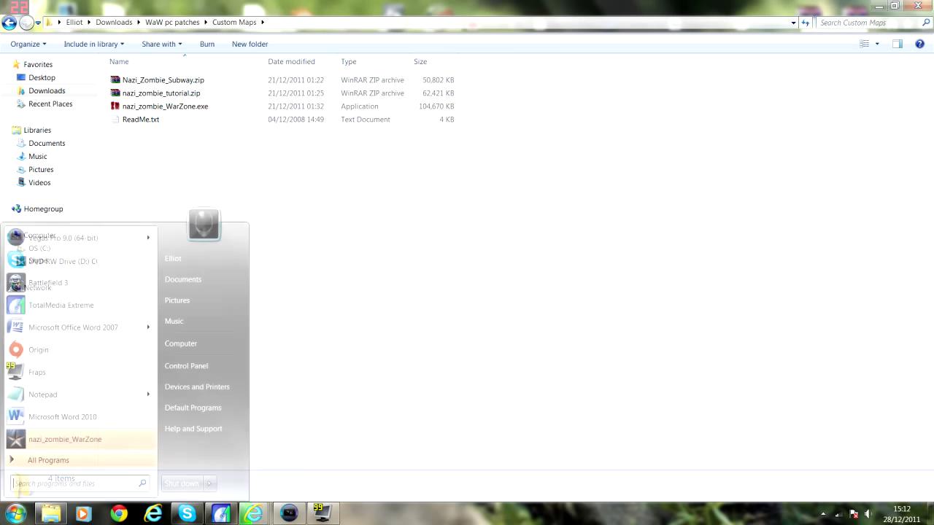
click(16, 514)
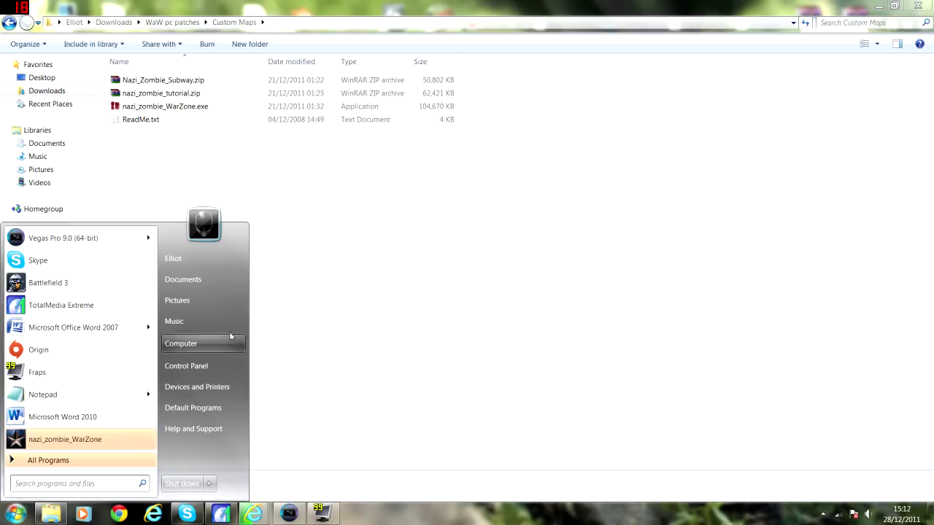
click(270, 203)
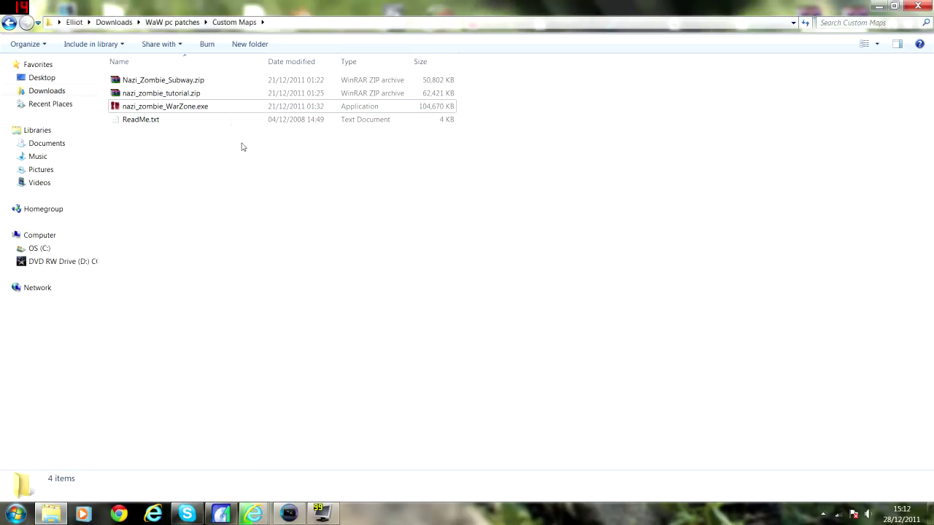
- Open the extraction settings for Nazi_Zombie_Subway.zip, then cancel them
click(189, 81)
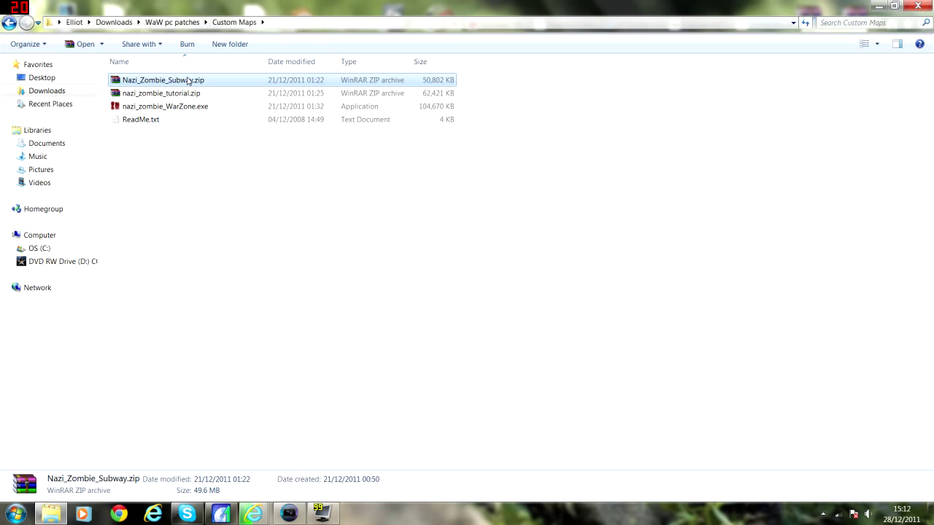
right_click(188, 81)
click(240, 95)
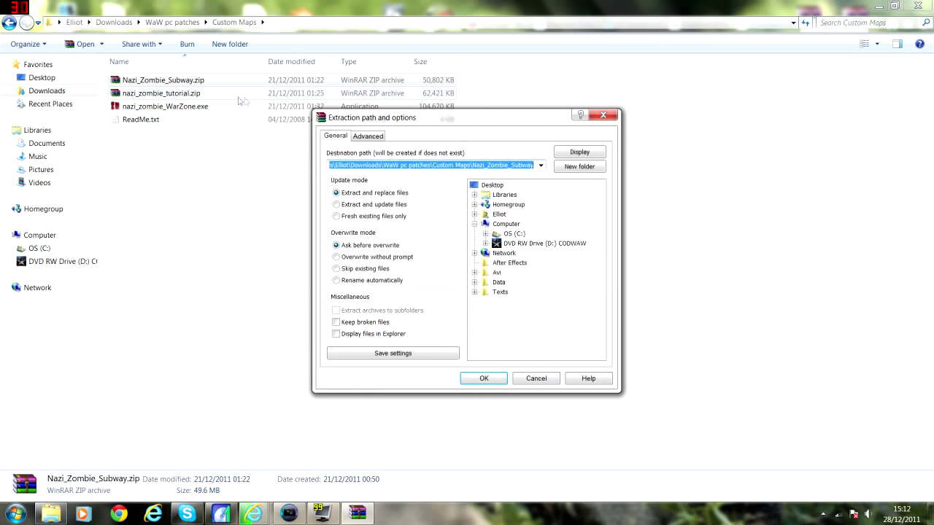
click(614, 115)
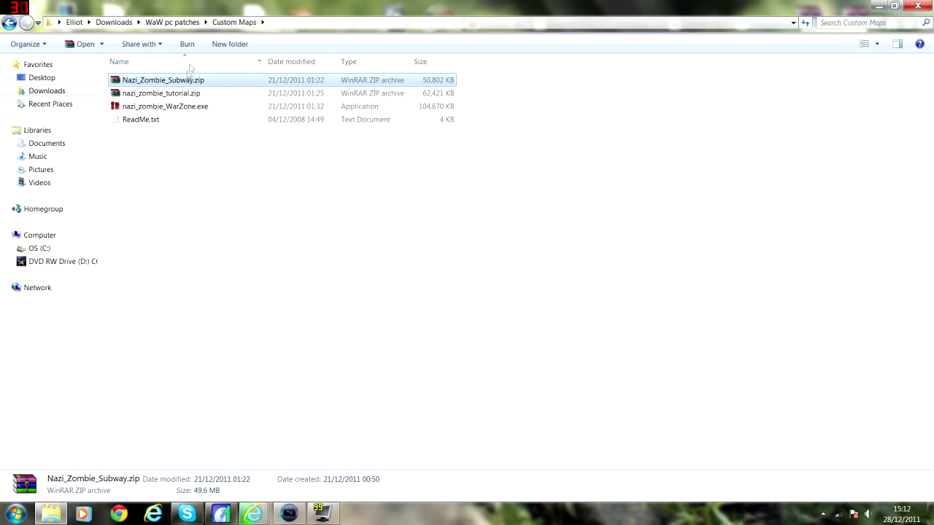
- Preview the five files in the archive's nazi_zombie_subway folder in WinRAR, then close it
double_click(184, 81)
double_click(40, 115)
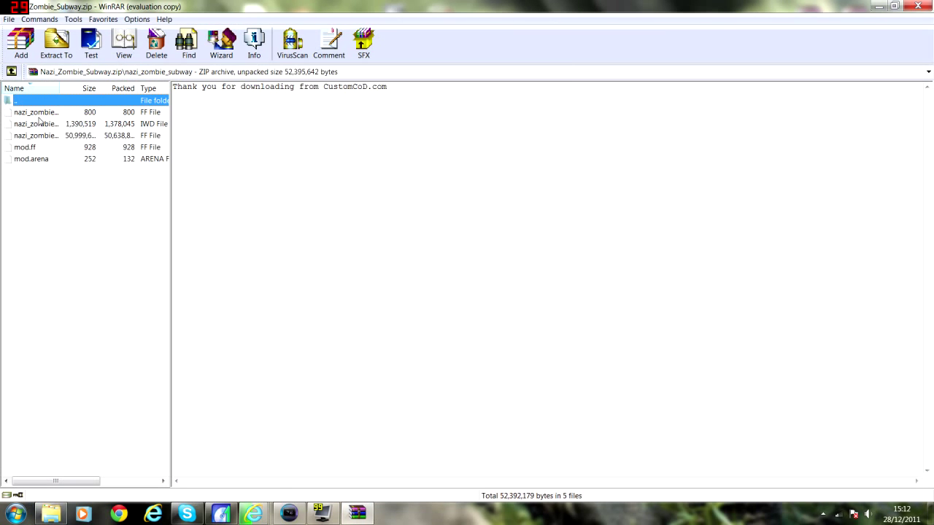
click(549, 206)
key(Escape)
- Open extraction settings for Nazi_Zombie_Subway.zip and pick the CoDWaW mods folder destination
right_click(137, 79)
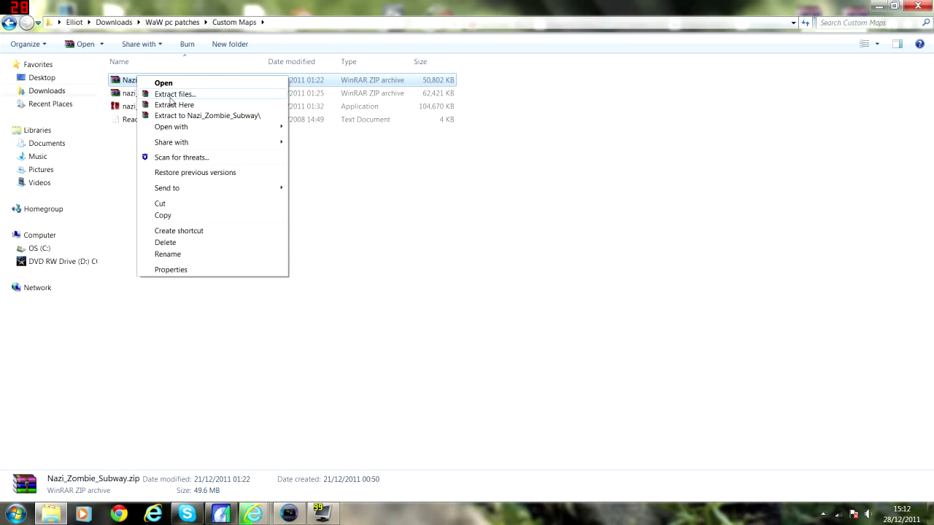
click(157, 94)
click(541, 165)
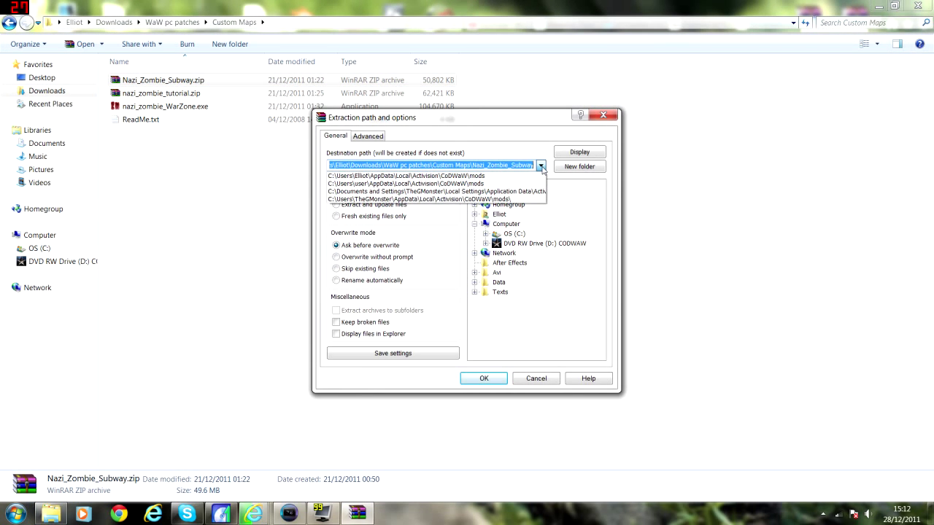
click(502, 176)
- Correct the user folder name in the mods path, extract, and keep existing files with No to All
click(409, 165)
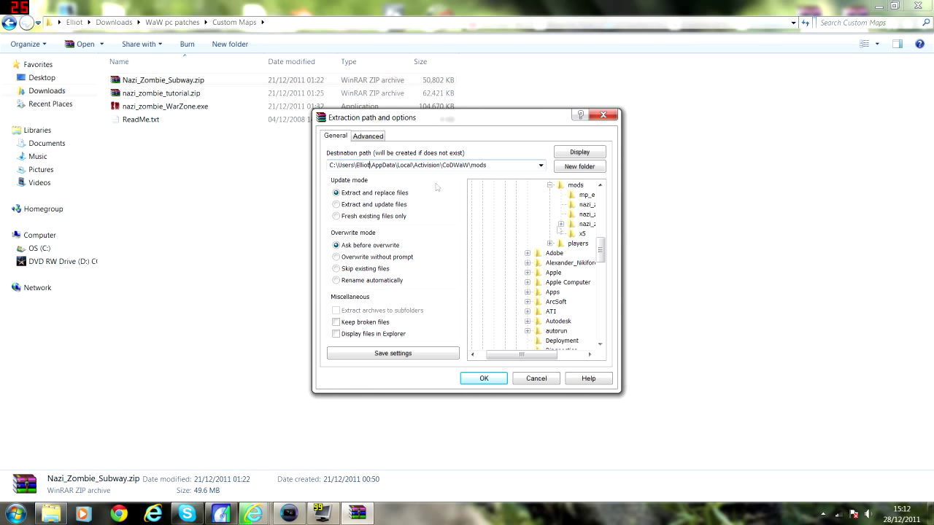
key(BackSpace)
key(BackSpace)
key(BackSpace)
key(BackSpace)
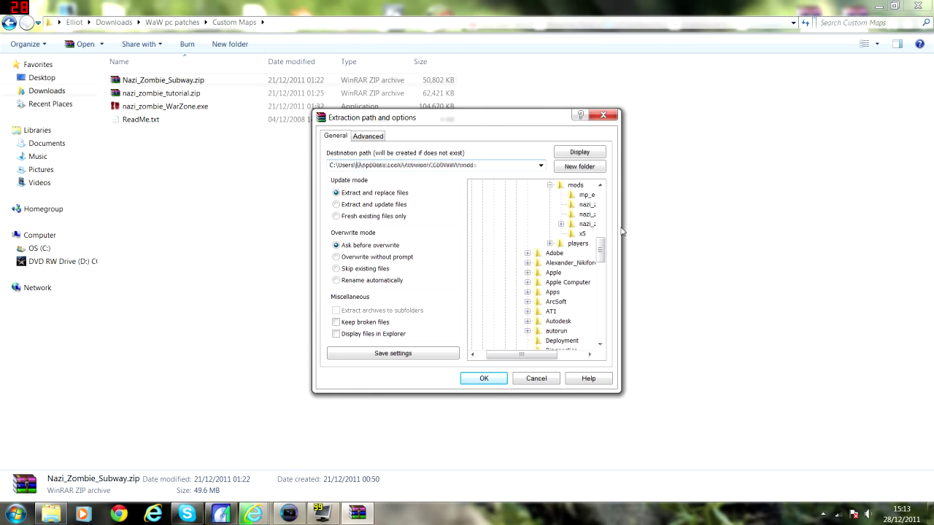
key(BackSpace)
key(BackSpace)
text(user)
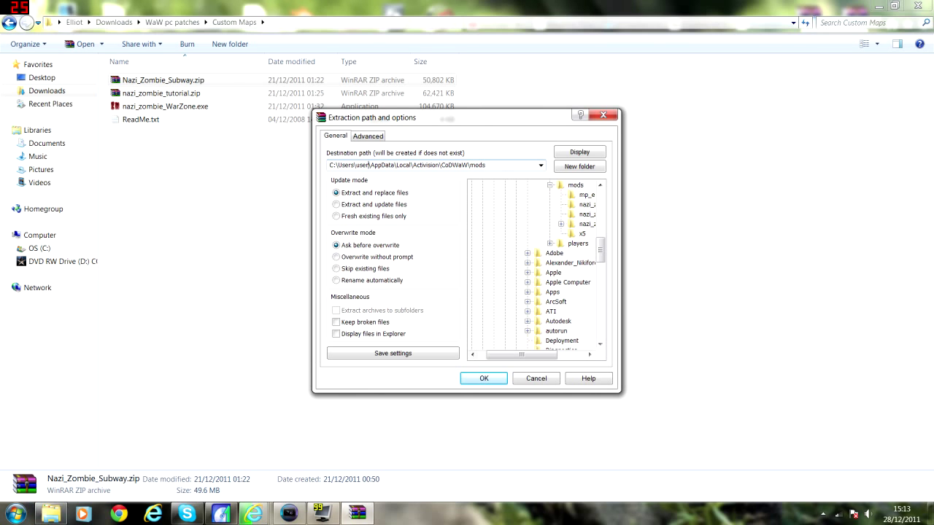
key(super)
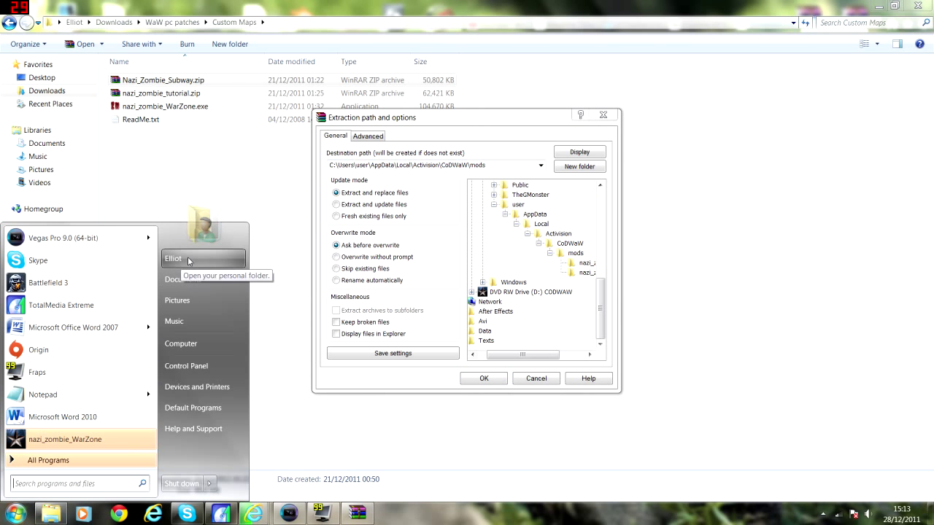
key(super)
key(BackSpace)
key(BackSpace)
key(BackSpace)
key(BackSpace)
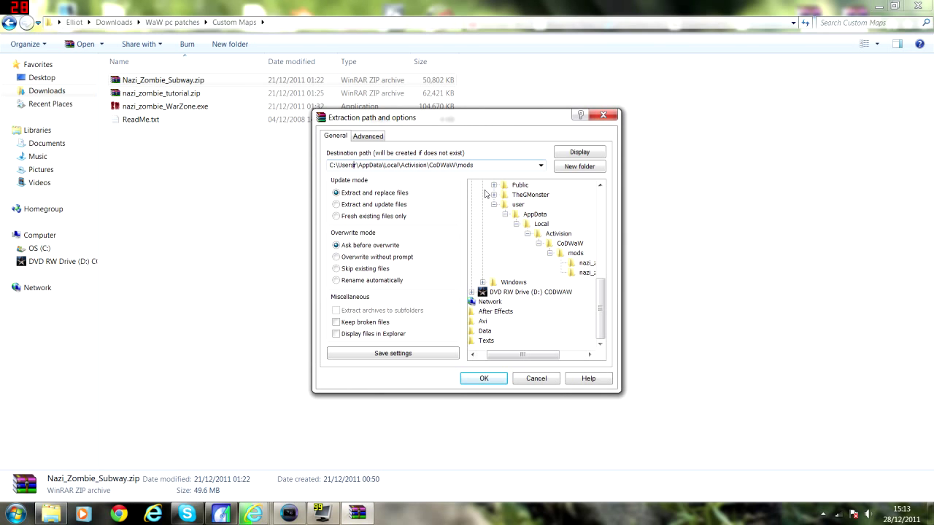
text(\)
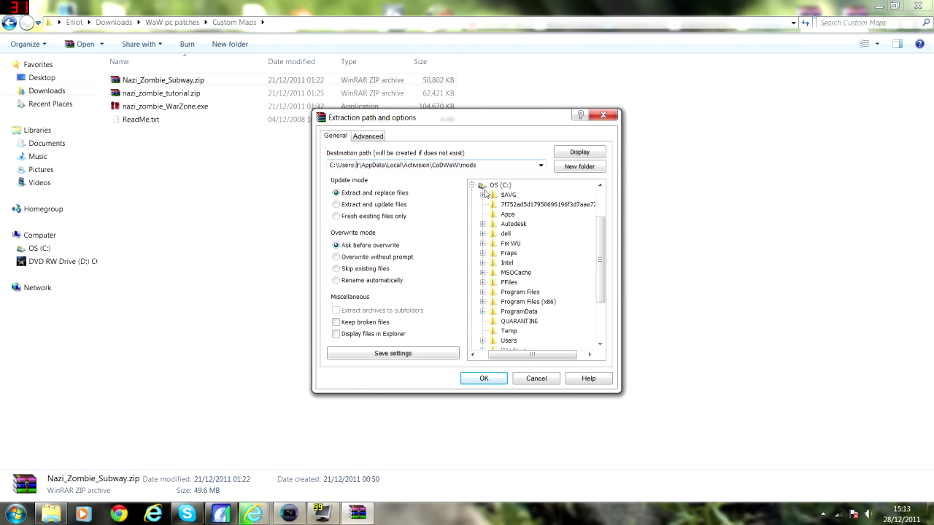
key(BackSpace)
key(Delete)
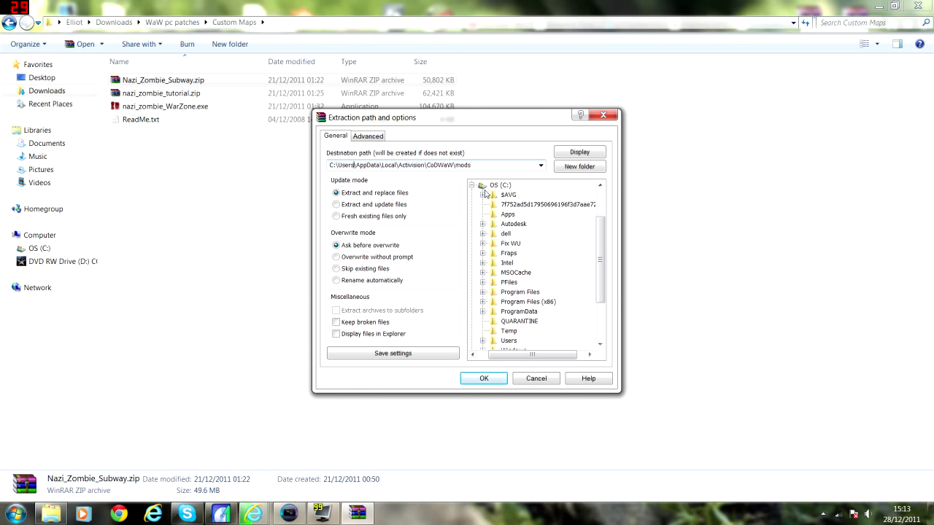
text(elliot)
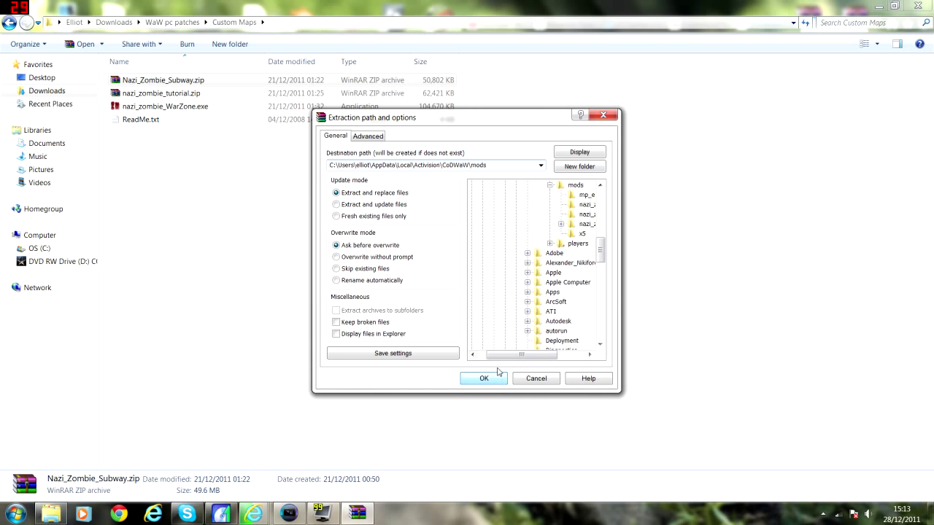
click(484, 379)
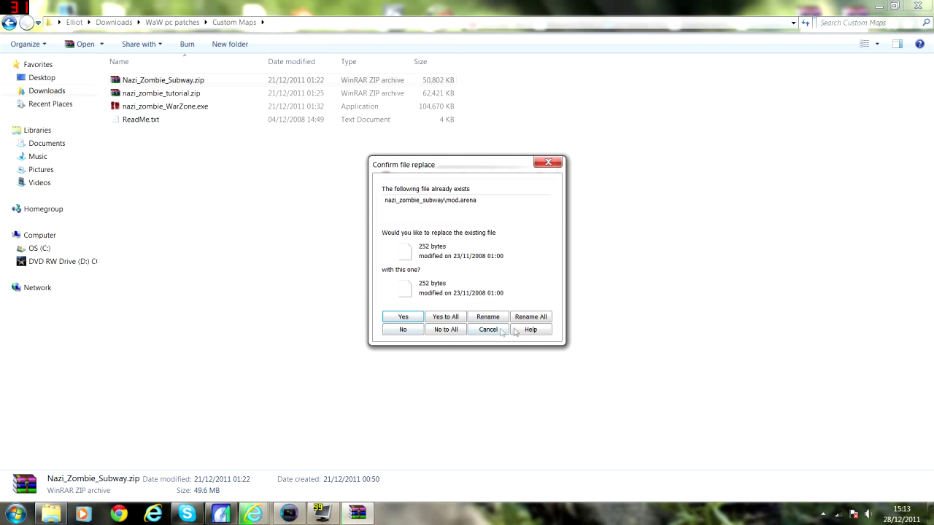
click(443, 330)
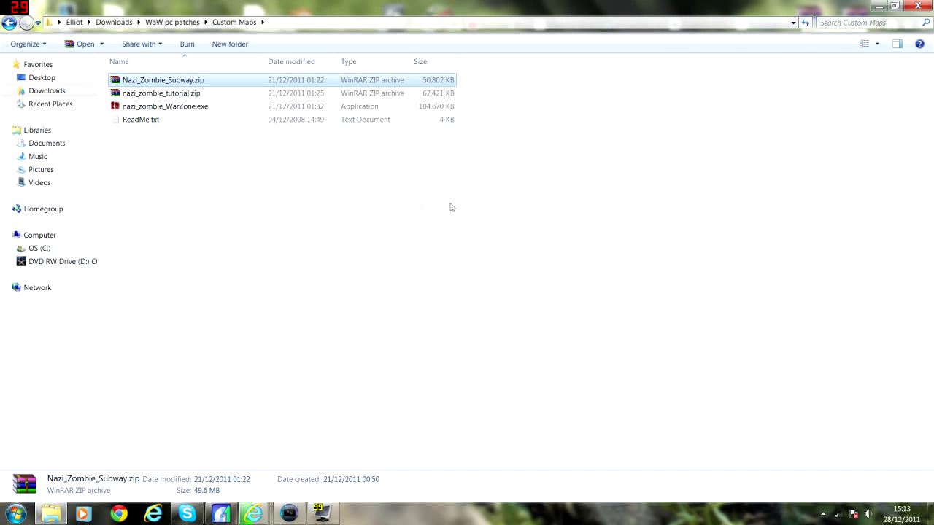
- Close the Custom Maps folder, launch Call of Duty: World at War, and open its Mods list
click(167, 145)
click(159, 108)
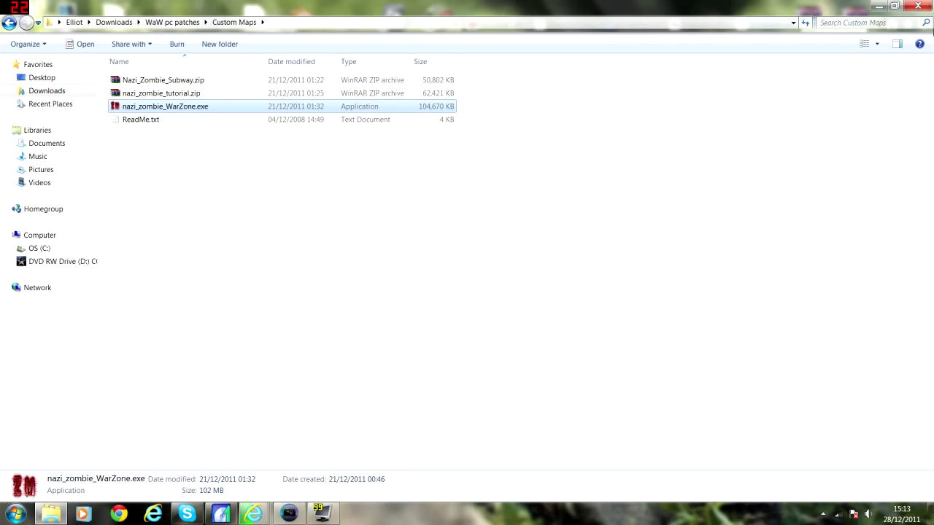
click(917, 5)
click(930, 514)
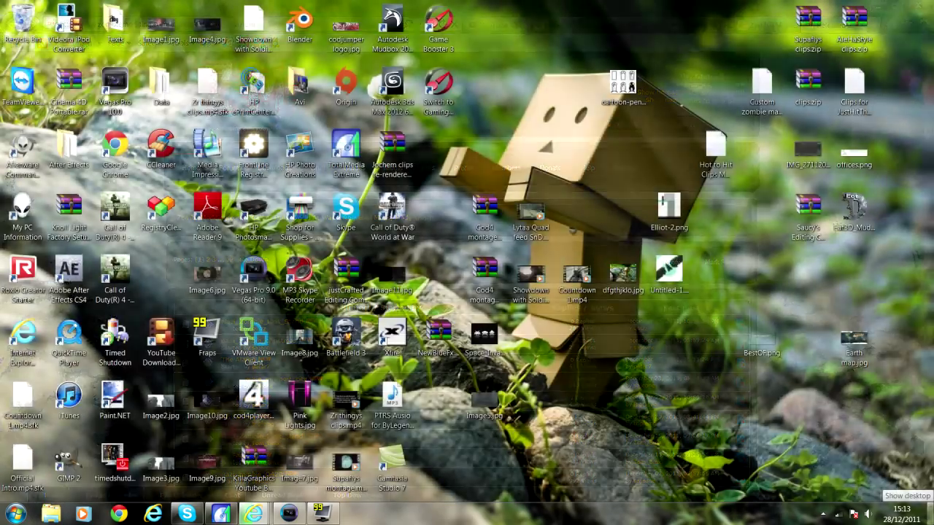
double_click(394, 214)
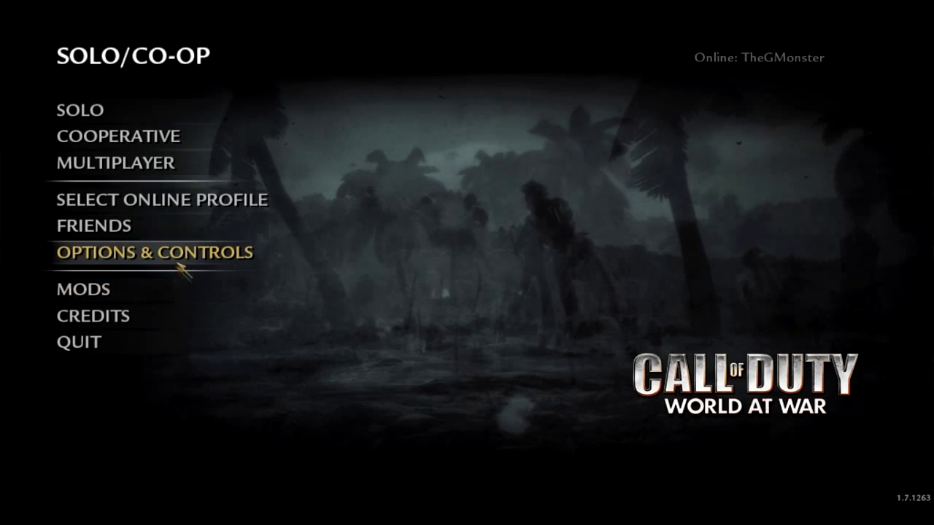
click(129, 288)
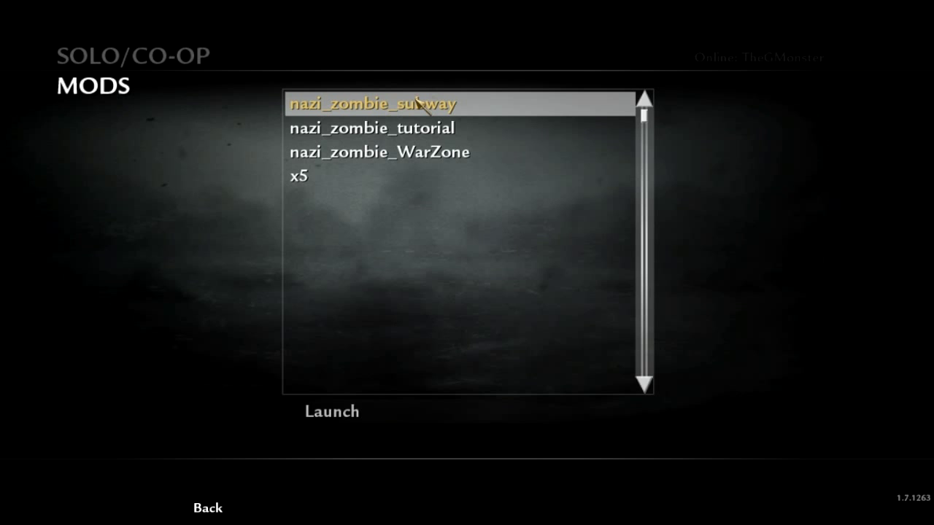
- Leave the Mods screen after confirming the zombie mods are listed
key(Escape)
click(183, 137)
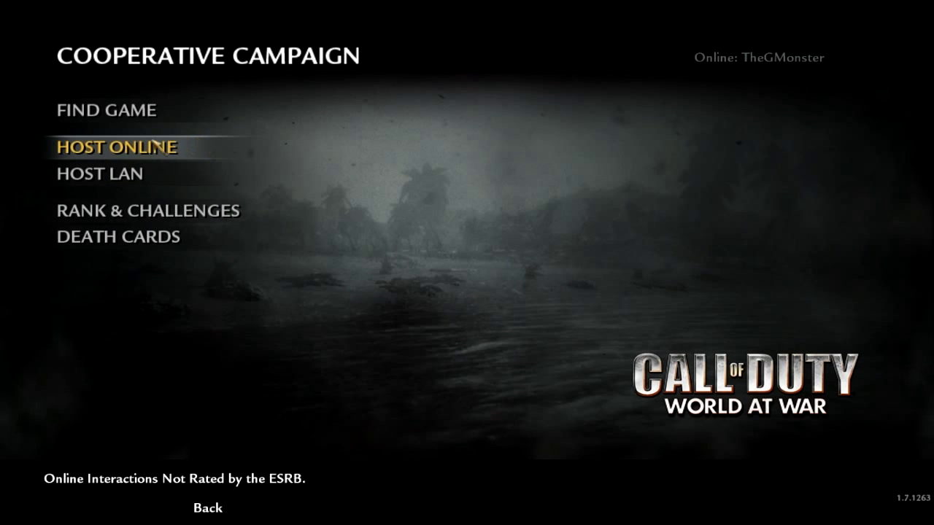
click(164, 145)
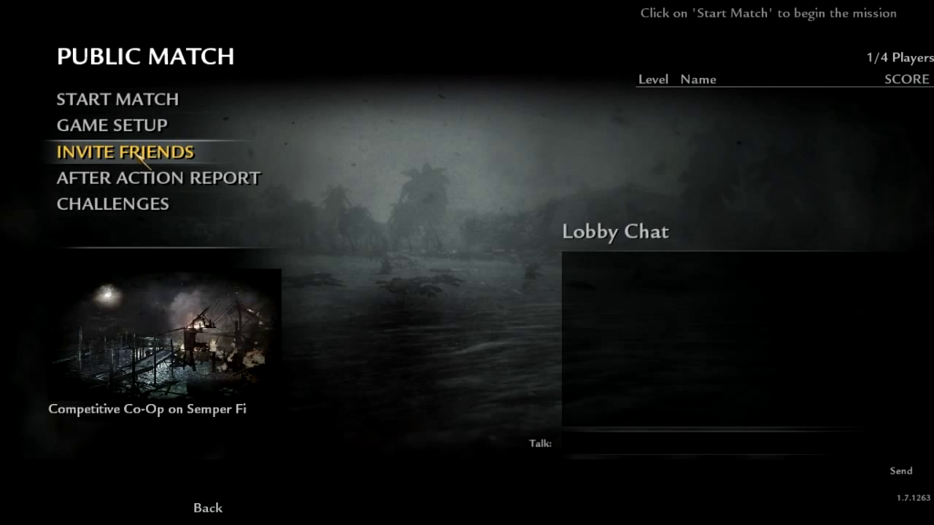
click(168, 125)
click(184, 104)
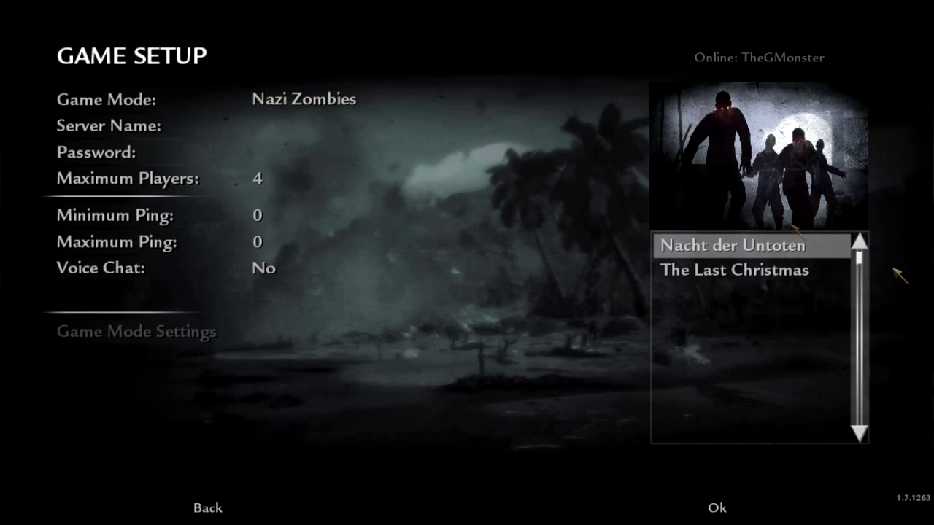
click(737, 270)
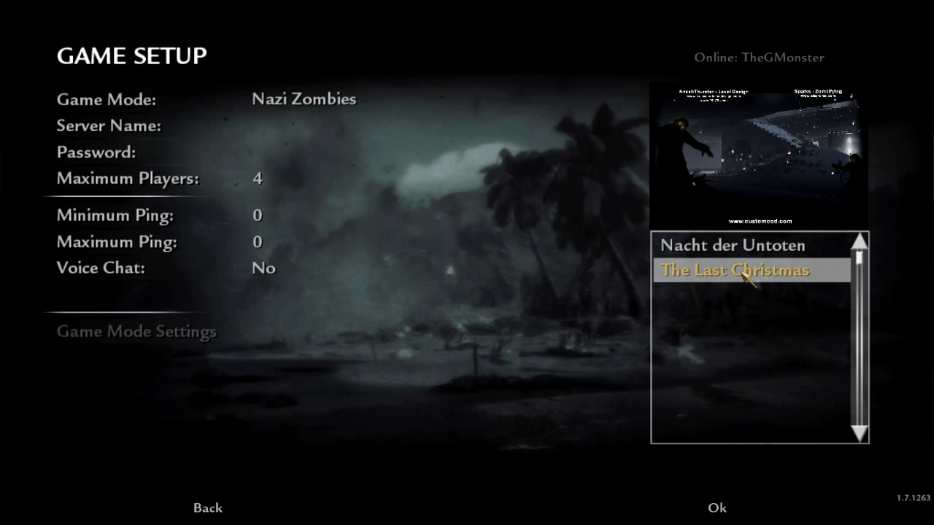
click(219, 507)
click(130, 123)
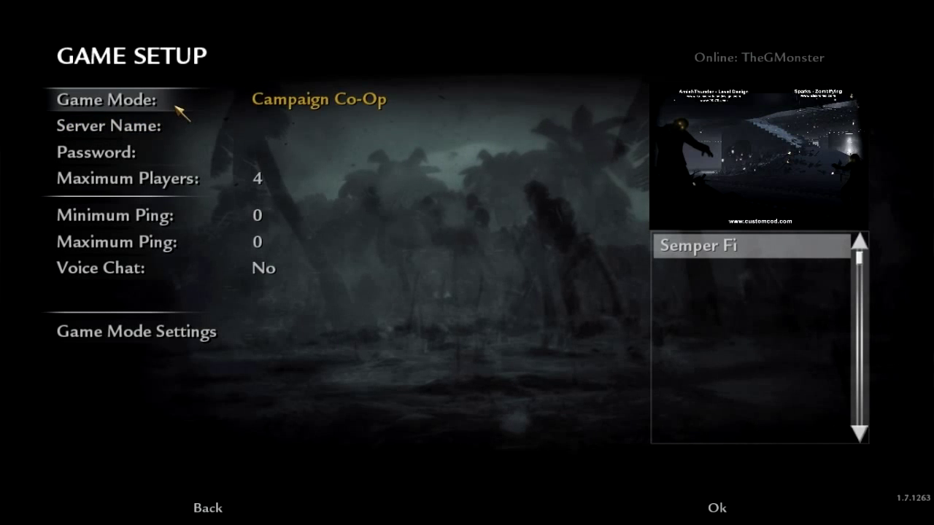
click(175, 106)
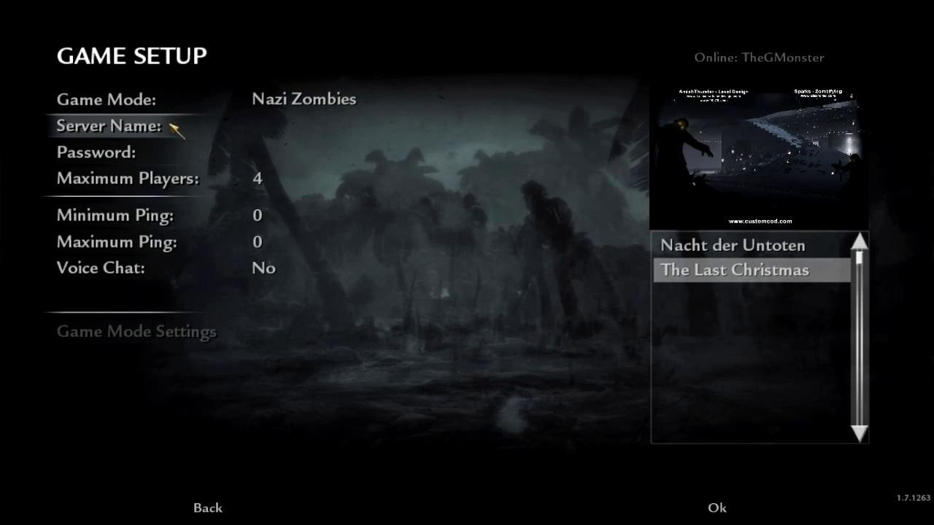
click(719, 508)
click(120, 151)
click(157, 162)
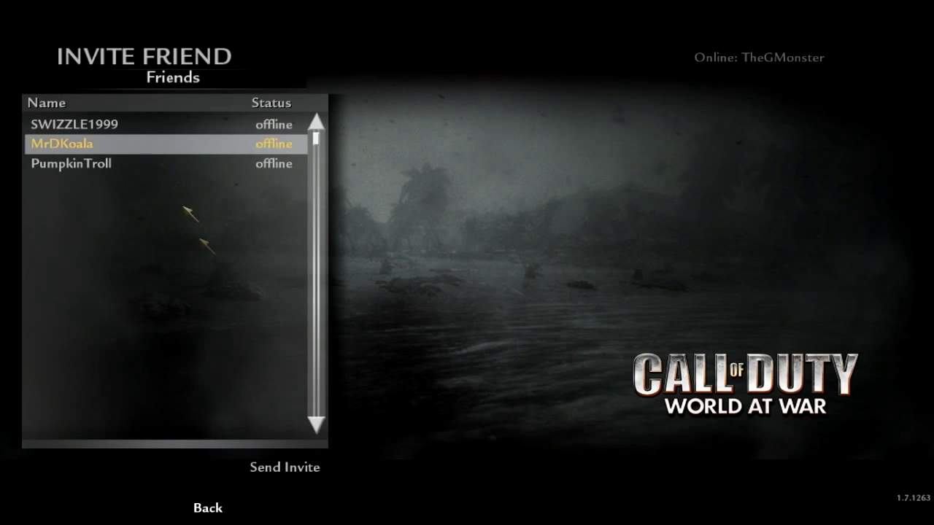
click(288, 469)
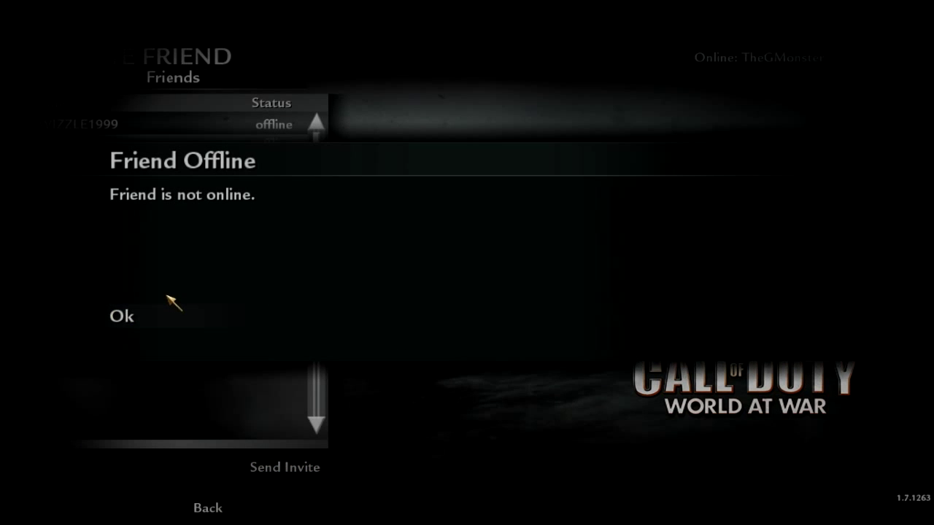
click(173, 310)
click(210, 507)
click(213, 499)
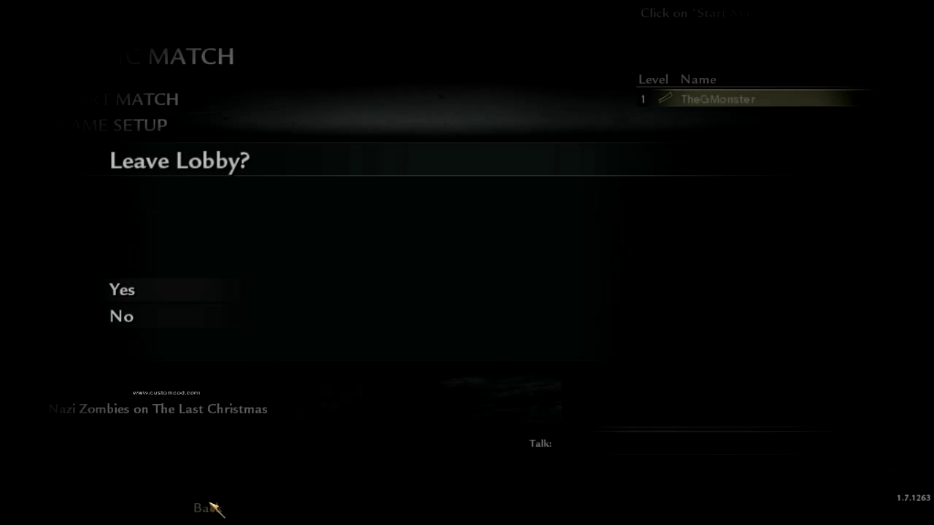
click(213, 503)
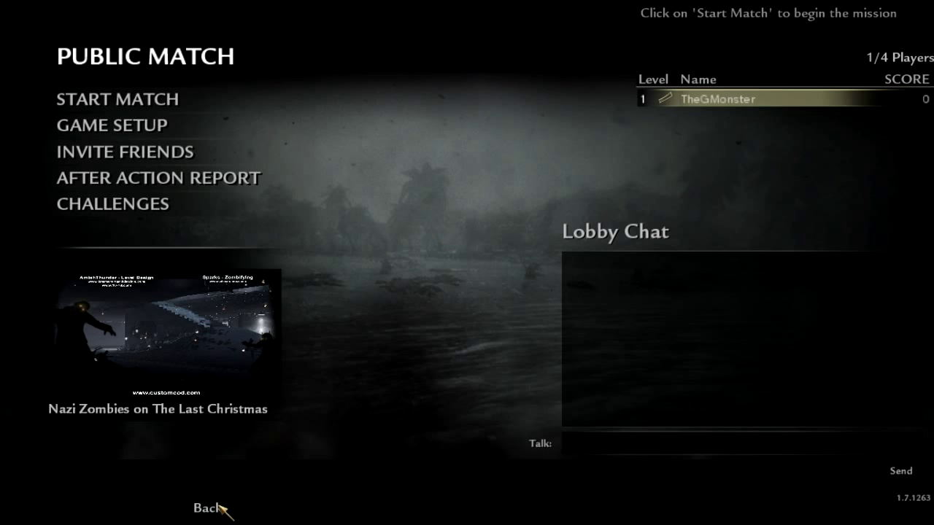
click(207, 508)
click(124, 290)
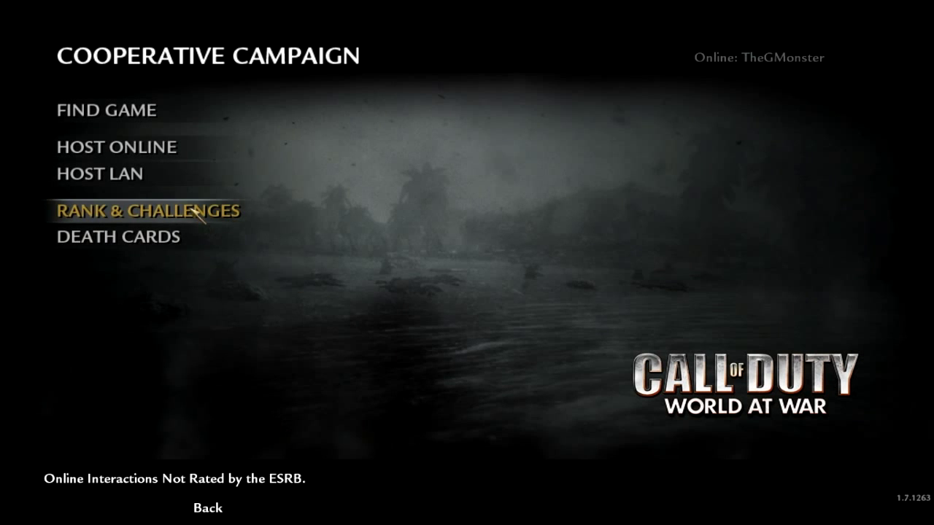
- Return to the main menu and confirm Enable Console is Yes in Game Options
click(207, 508)
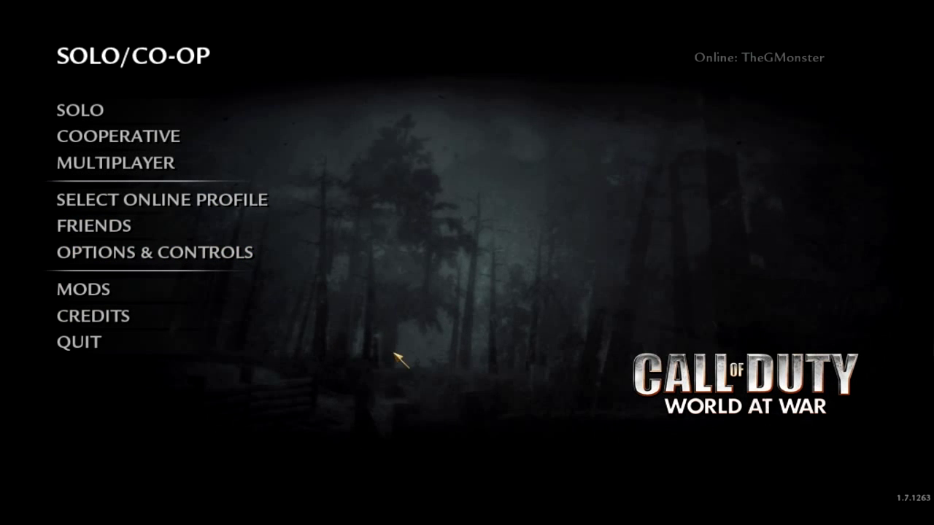
key(grave)
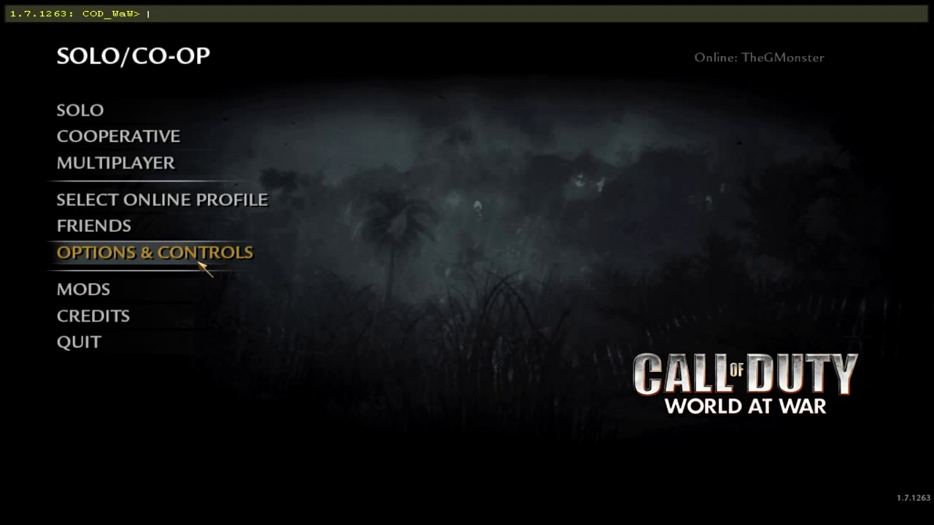
click(256, 262)
click(162, 228)
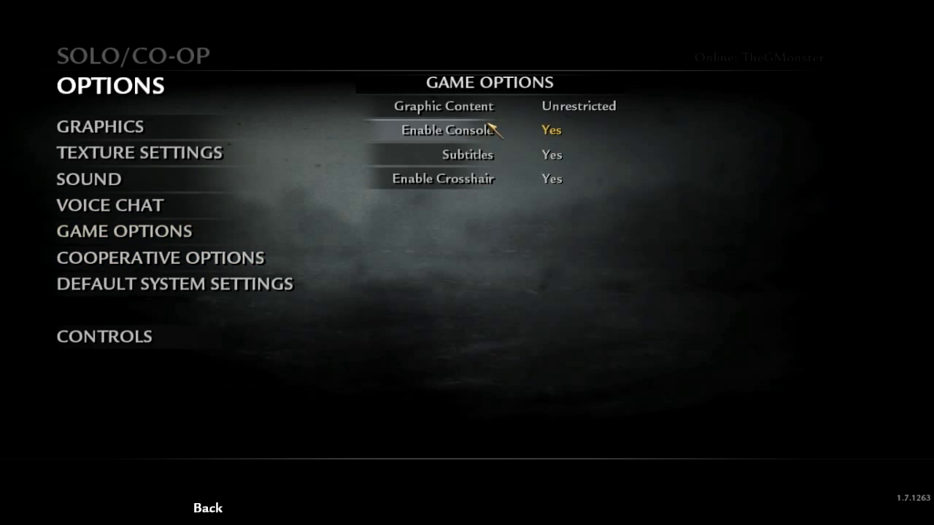
click(219, 508)
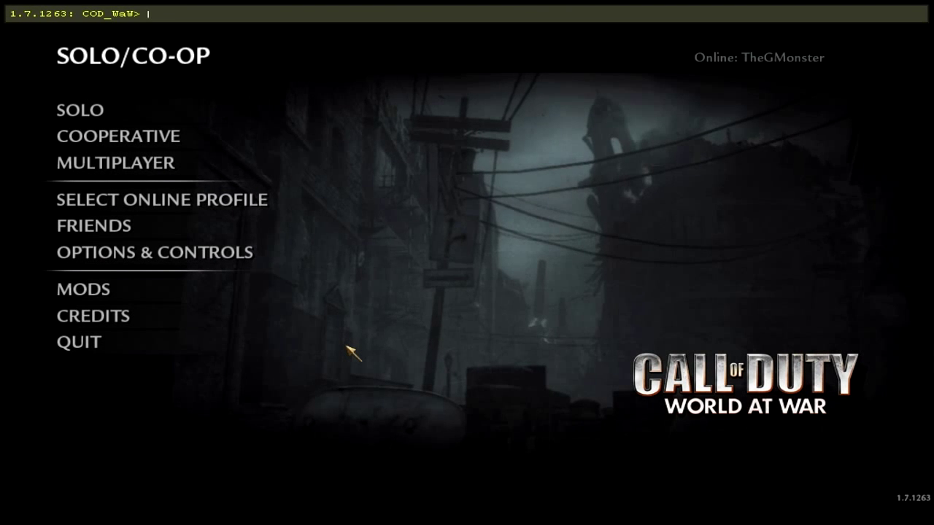
- Enter /devmap in the console, then erase it and start a /map command instead
text(/)
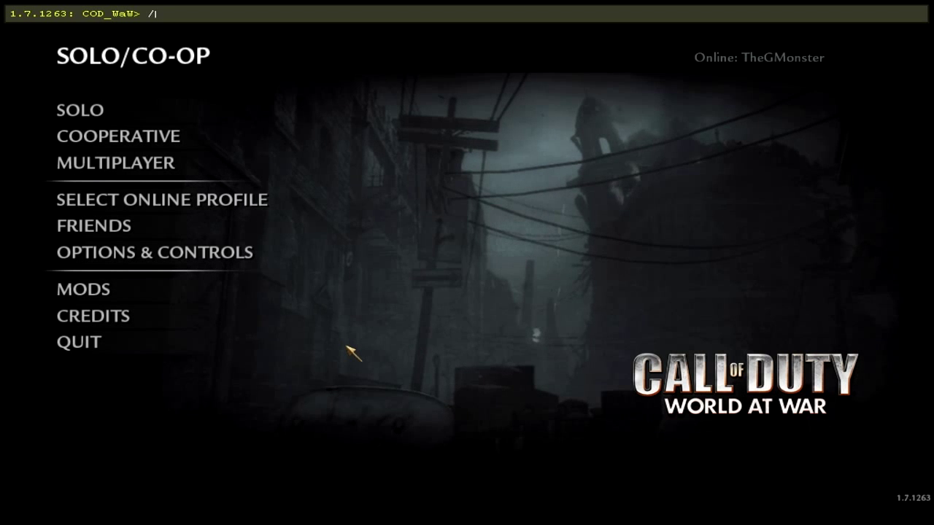
text(devmap)
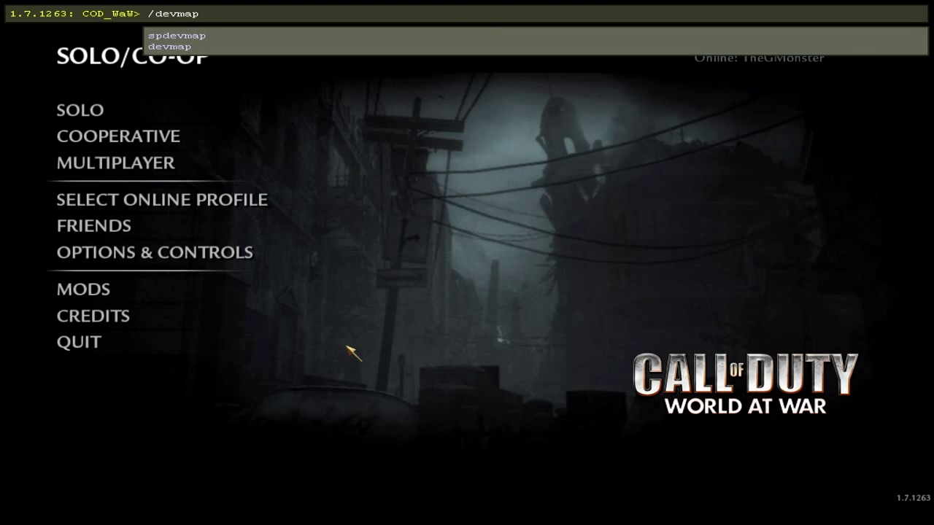
key(BackSpace)
key(BackSpace)
key(BackSpace)
key(BackSpace)
key(BackSpace)
key(BackSpace)
key(BackSpace)
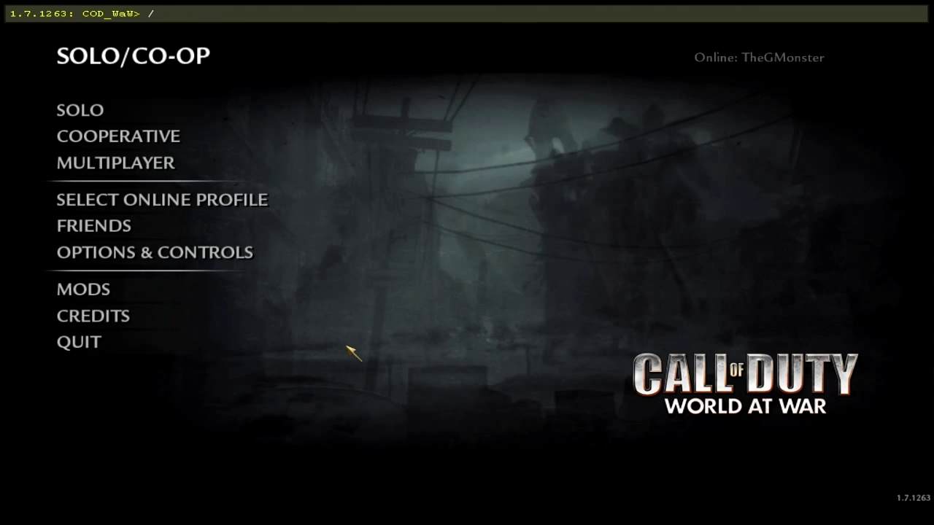
text(map nazi_zombie_subw)
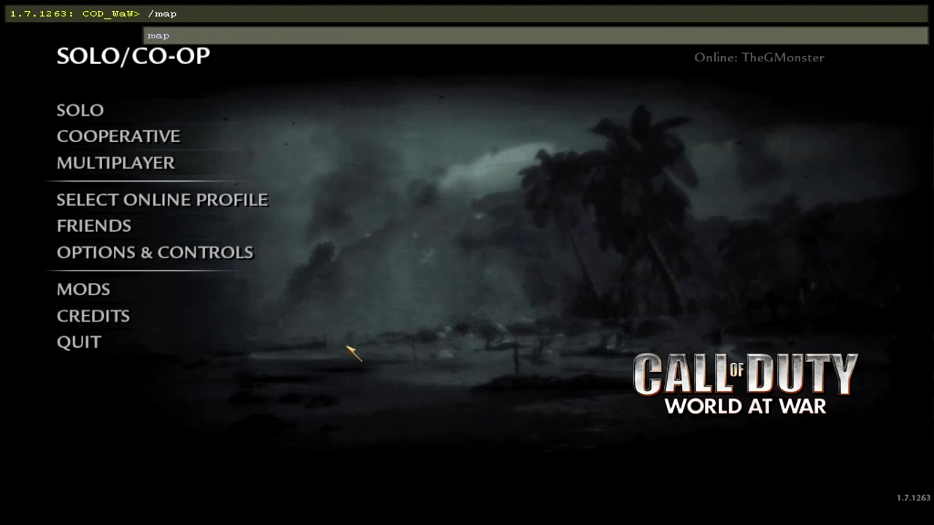